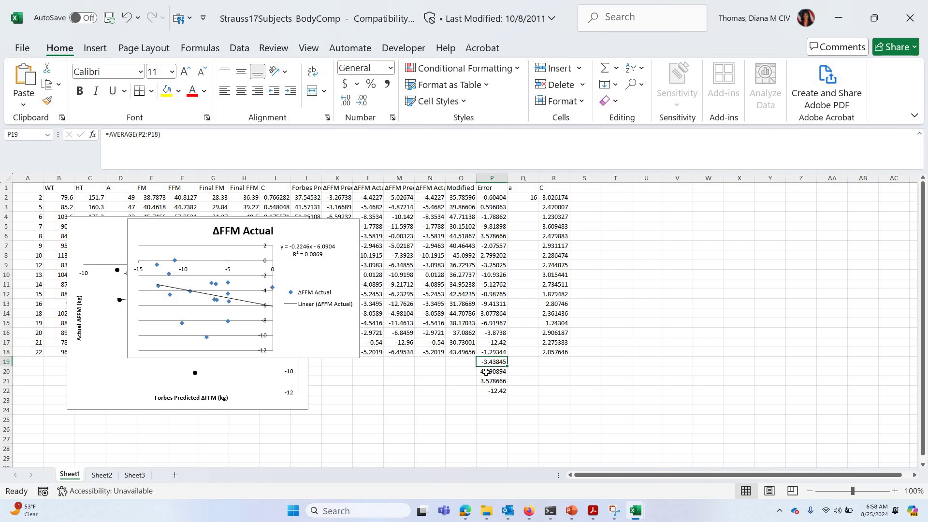
{"action": "key", "text": "Down"}
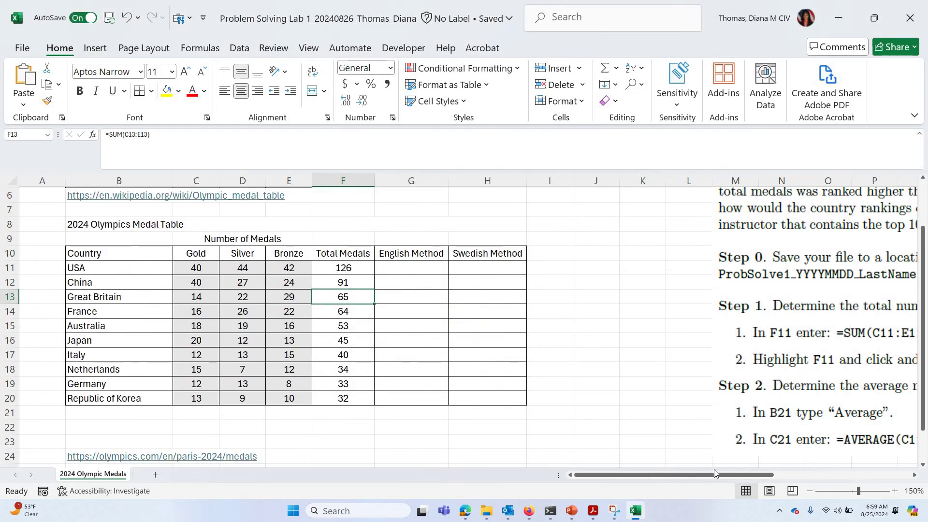
- Add the row label Average in B21 below the country list and make it bold
{"action": "scroll", "coordinate": [730, 468], "scroll_direction": "right", "scroll_amount": 5}
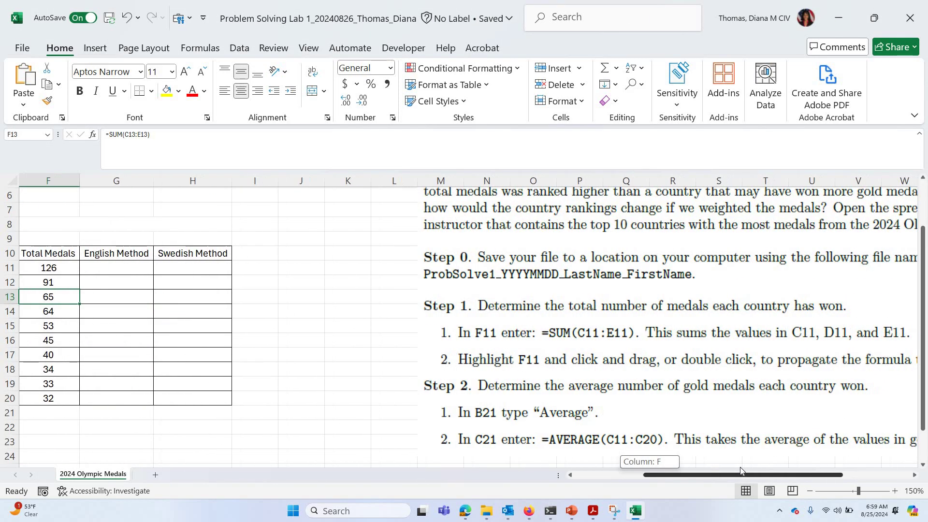
{"action": "left_click_drag", "start_coordinate": [729, 466], "coordinate": [604, 475]}
{"action": "scroll", "coordinate": [200, 410], "scroll_direction": "left", "scroll_amount": 1}
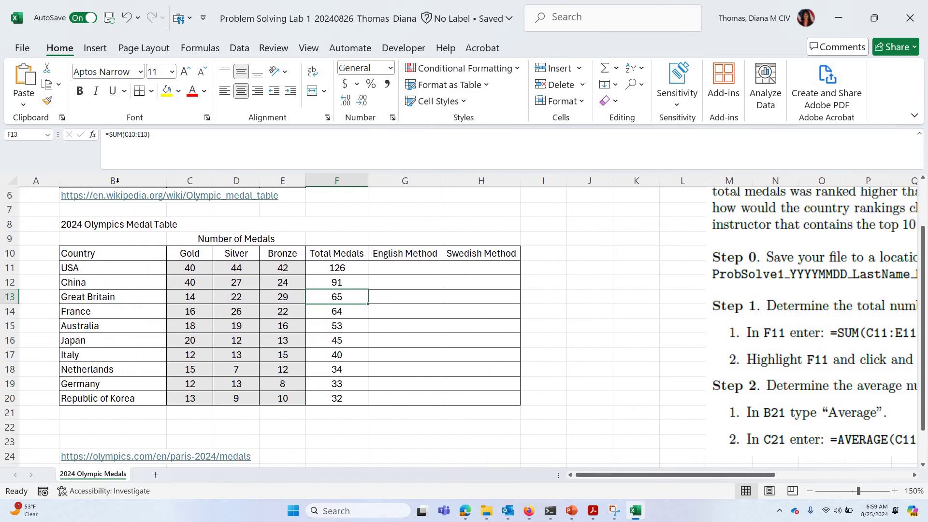
{"action": "left_click", "coordinate": [84, 416]}
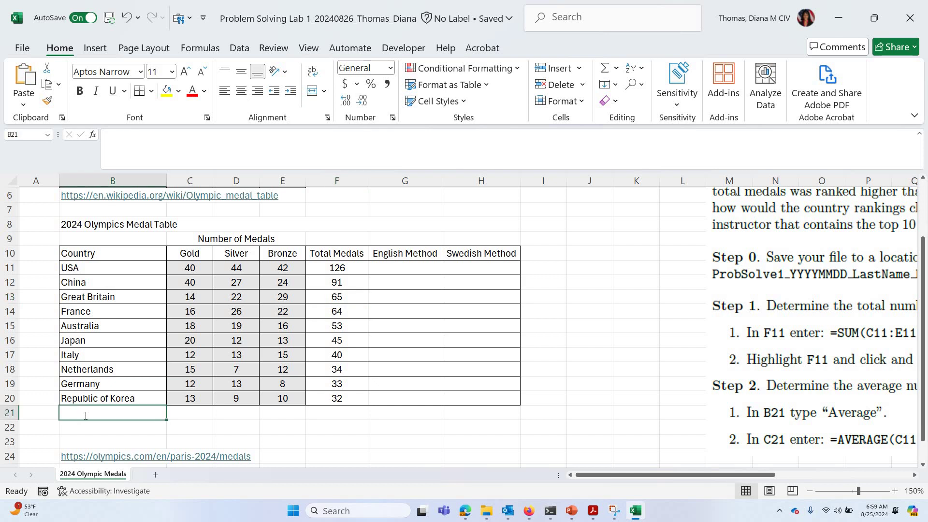
{"action": "type", "text": "Ave"}
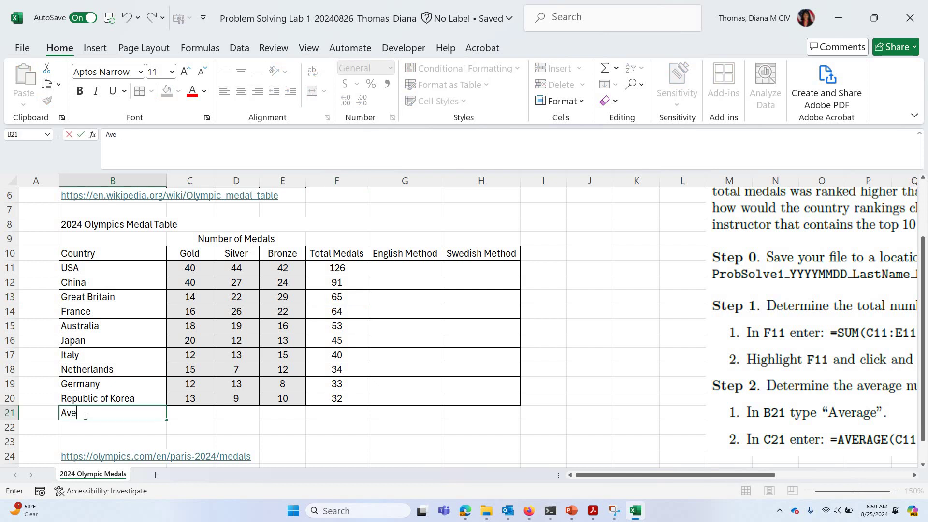
{"action": "type", "text": "rage"}
{"action": "left_click", "coordinate": [236, 442]}
{"action": "left_click", "coordinate": [113, 413]}
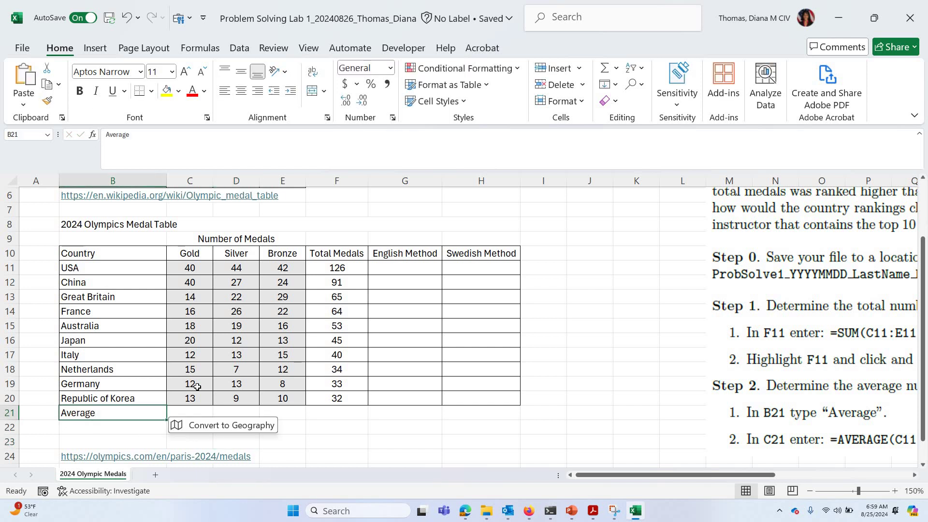
{"action": "key", "text": "ctrl+b"}
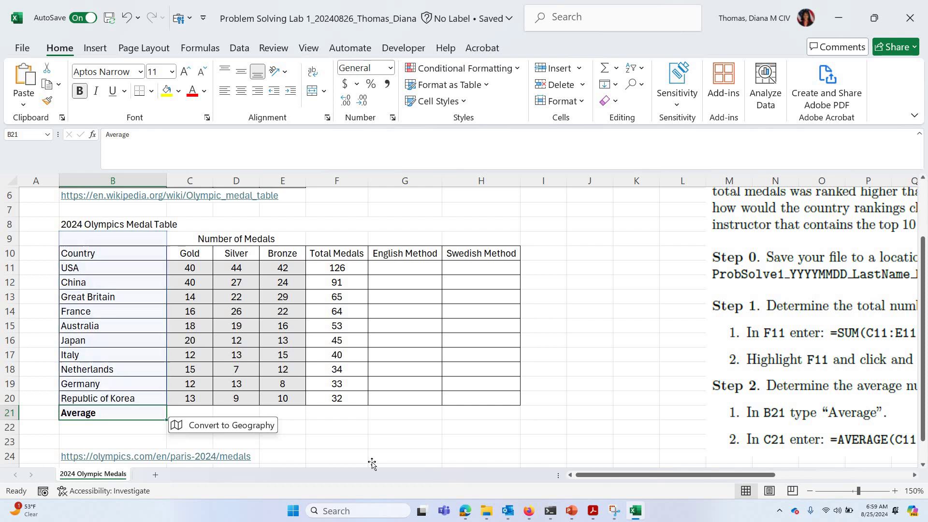
{"action": "left_click", "coordinate": [372, 459]}
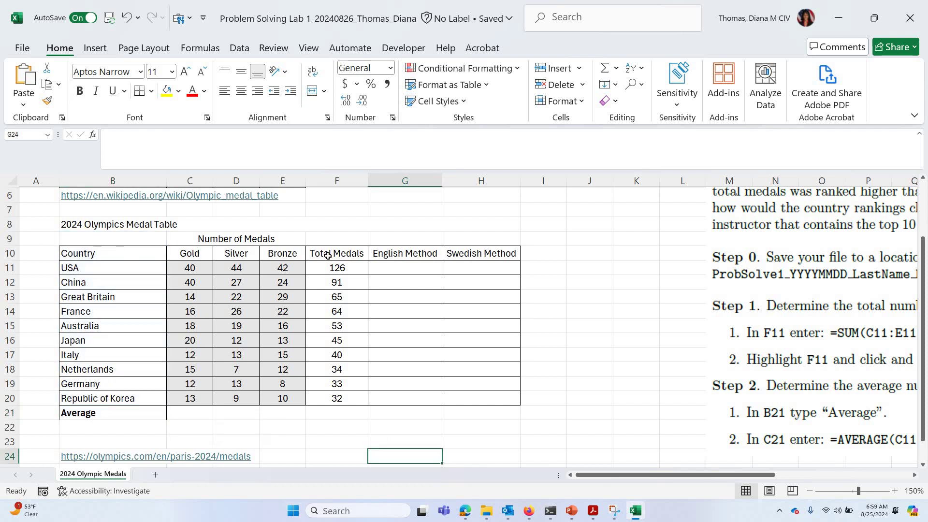
- Make the medal table's column headings bold, from Country in B10 to Swedish Method in H10
{"action": "left_click", "coordinate": [114, 253]}
{"action": "key", "text": "shift+Right"}
{"action": "key", "text": "shift+Right"}
{"action": "key", "text": "shift+Right"}
{"action": "key", "text": "shift+Right"}
{"action": "key", "text": "shift+Right"}
{"action": "key", "text": "shift+Right"}
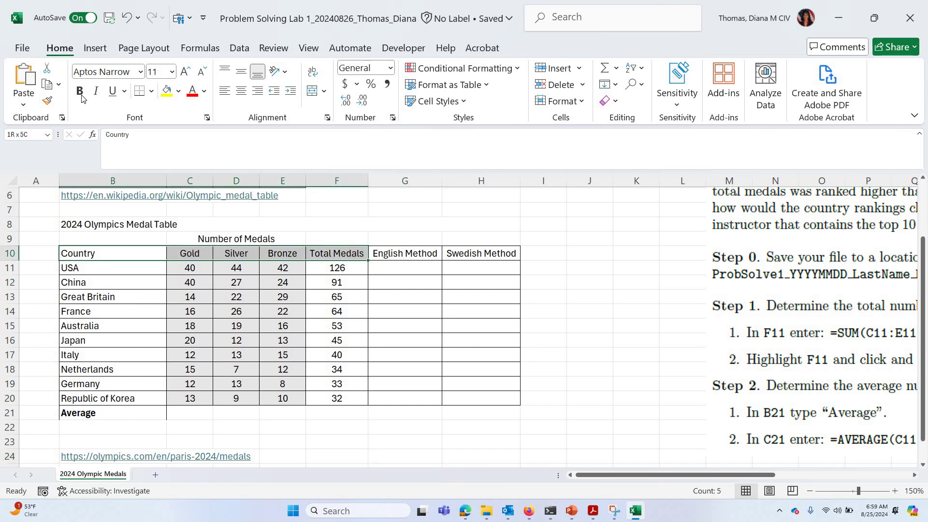
{"action": "left_click", "coordinate": [79, 91]}
- Make the country names in B11:B20 bold
{"action": "left_click_drag", "start_coordinate": [116, 269], "coordinate": [118, 396]}
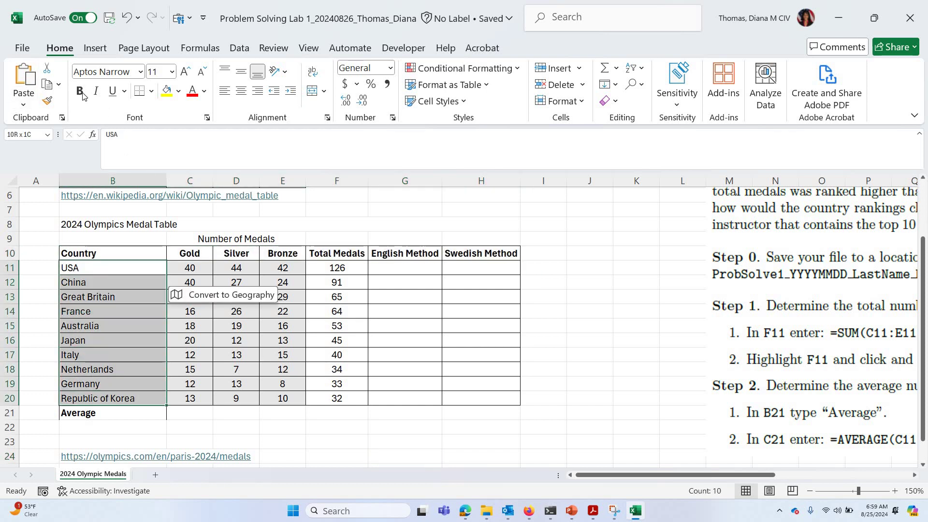
{"action": "key", "text": "ctrl+b"}
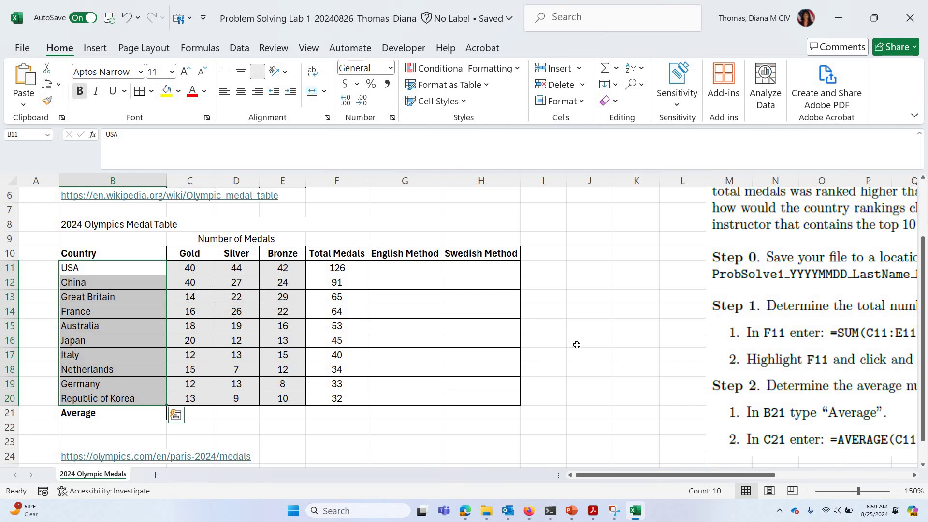
{"action": "left_click", "coordinate": [577, 345]}
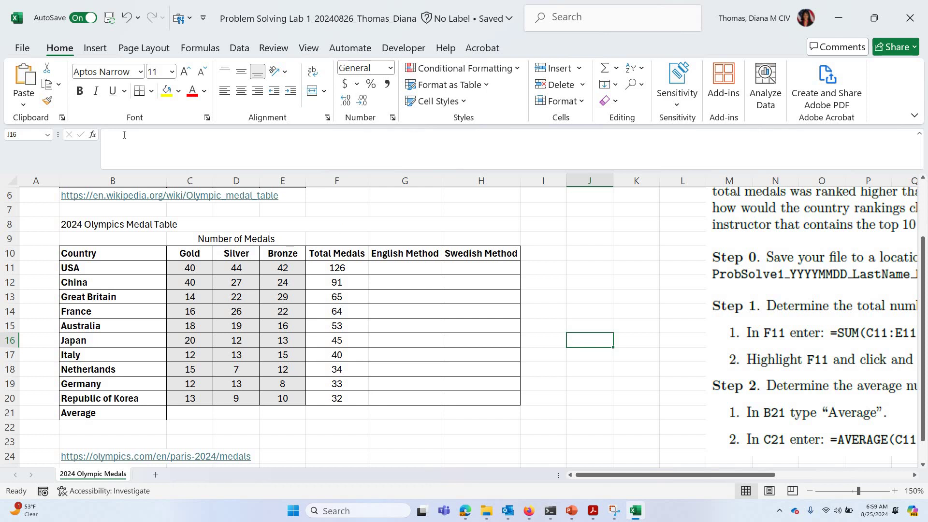
- Make the merged Number of Medals heading in row 9 bold
{"action": "double_click", "coordinate": [270, 240]}
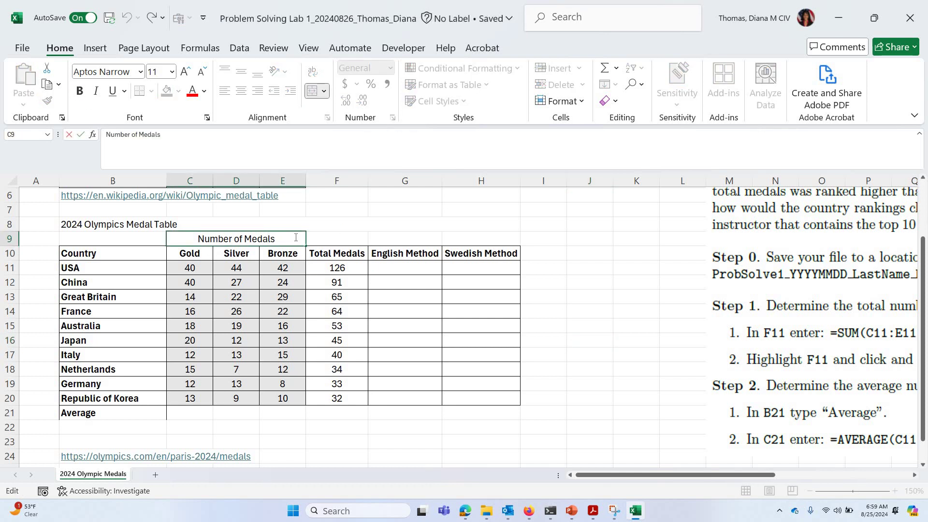
{"action": "left_click", "coordinate": [79, 94]}
{"action": "left_click", "coordinate": [99, 226]}
{"action": "left_click", "coordinate": [208, 240]}
{"action": "key", "text": "ctrl+b"}
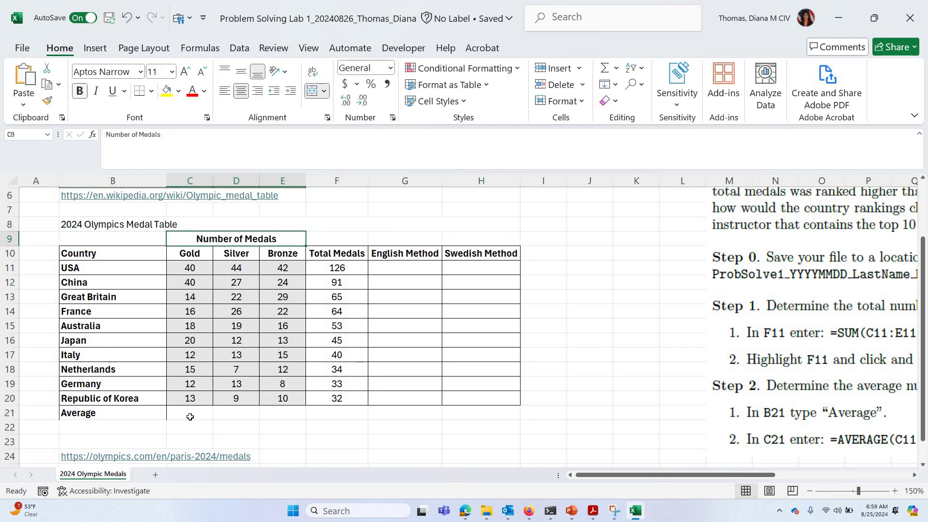
- Calculate the average number of gold medals in C21 with the formula =AVERAGE(C11:C20)
{"action": "left_click", "coordinate": [189, 417]}
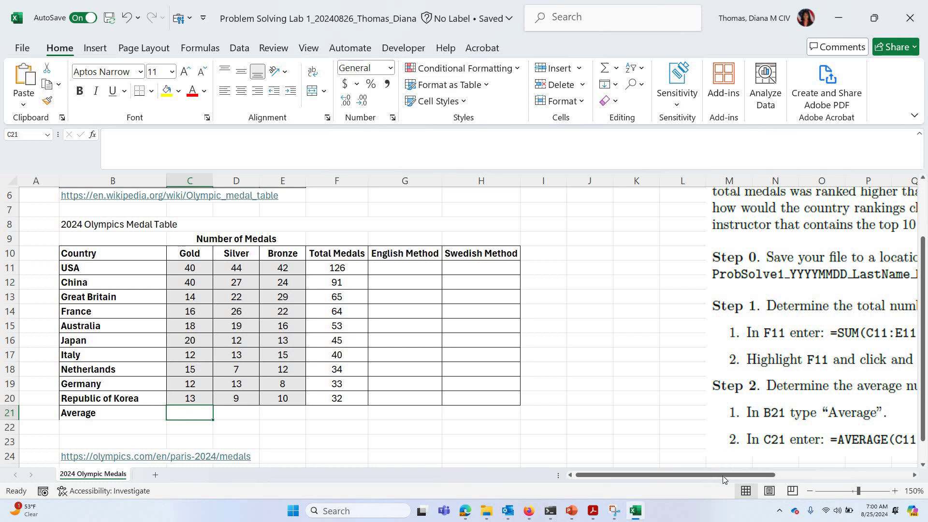
{"action": "left_click_drag", "start_coordinate": [767, 475], "coordinate": [637, 478]}
{"action": "type", "text": "="}
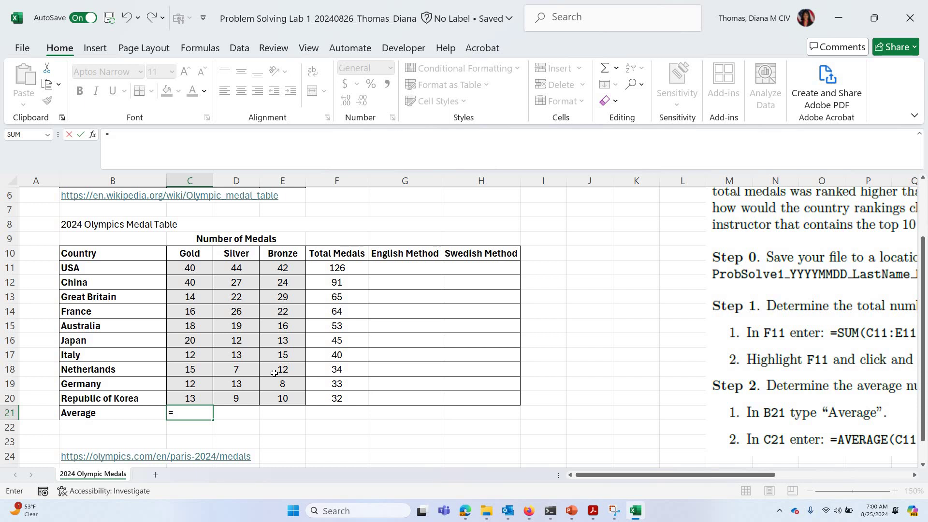
{"action": "type", "text": "avwer"}
{"action": "key", "text": "BackSpace"}
{"action": "key", "text": "BackSpace"}
{"action": "key", "text": "BackSpace"}
{"action": "type", "text": "era"}
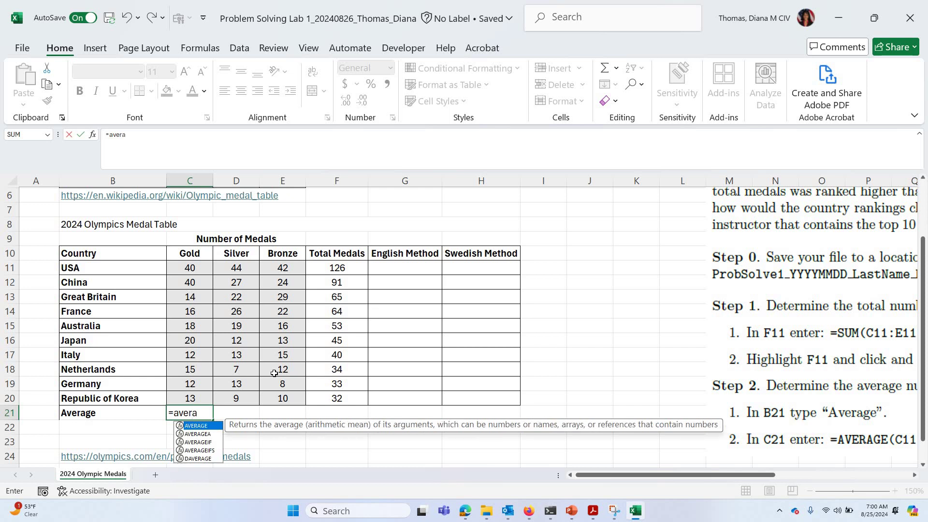
{"action": "type", "text": "ge("}
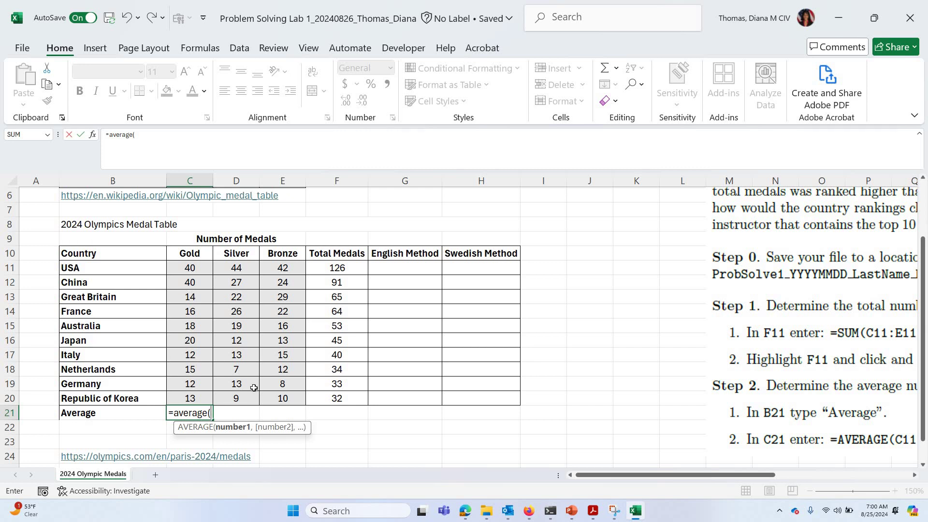
{"action": "type", "text": "C11"}
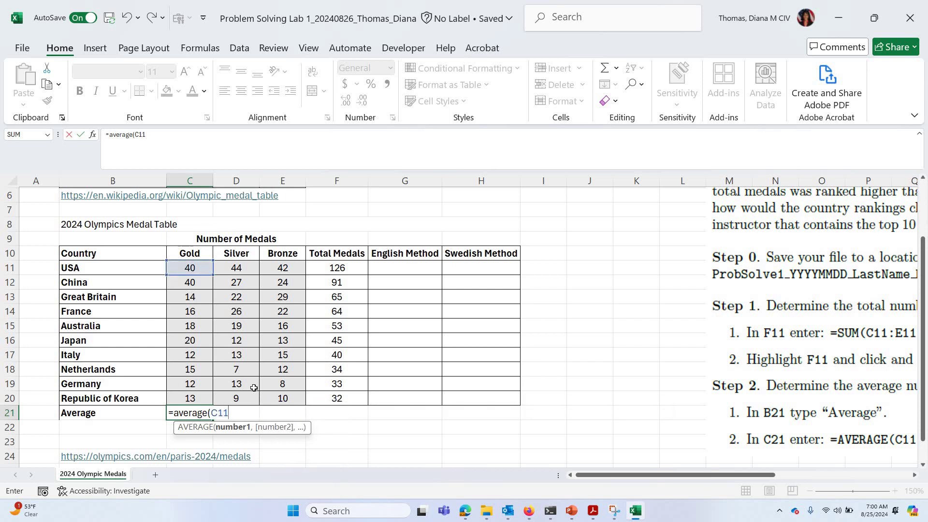
{"action": "type", "text": ":C20)"}
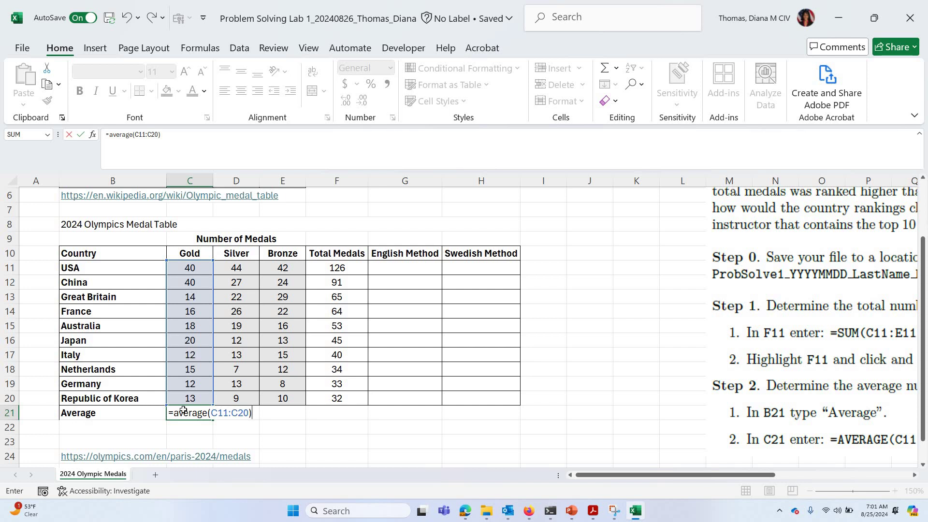
{"action": "key", "text": "Return"}
- Fill the average formula from C21 across to F21 for the silver, bronze and total medals columns
{"action": "left_click_drag", "start_coordinate": [187, 419], "coordinate": [188, 416]}
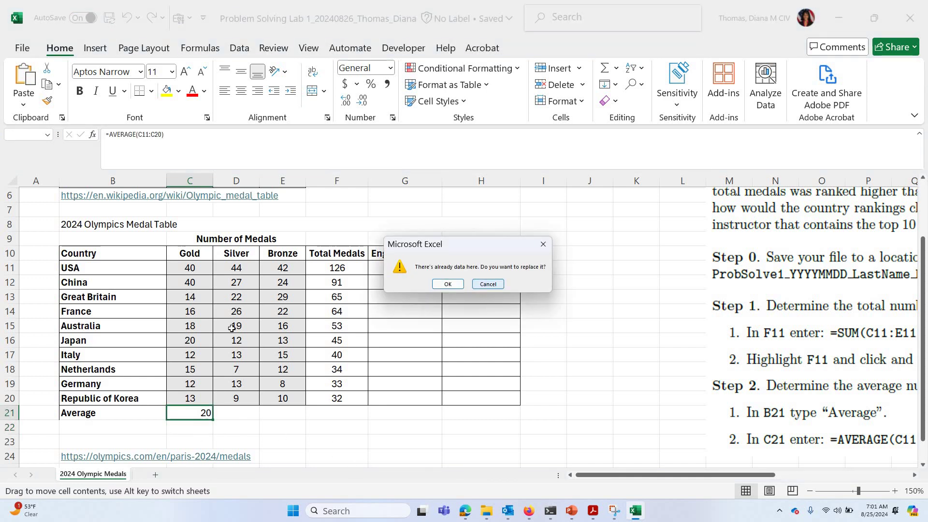
{"action": "key", "text": "Escape"}
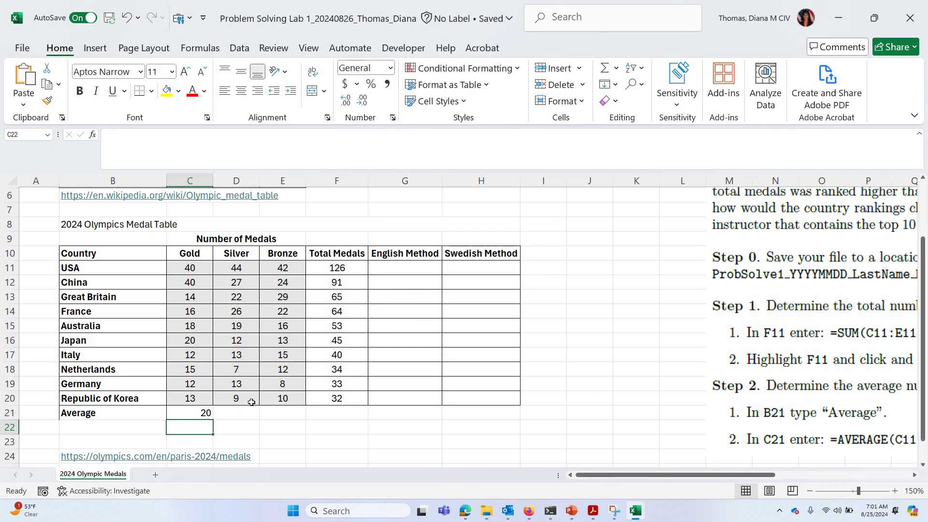
{"action": "key", "text": "Up"}
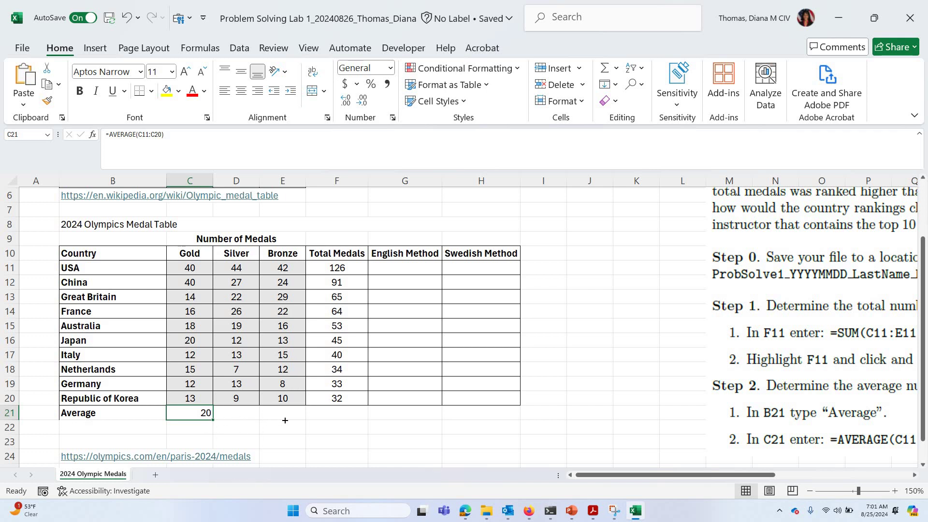
{"action": "mouse_move", "coordinate": [285, 416]}
{"action": "left_mouse_down"}
{"action": "mouse_move", "coordinate": [556, 421]}
{"action": "mouse_move", "coordinate": [641, 503]}
{"action": "mouse_move", "coordinate": [297, 416]}
{"action": "left_mouse_up"}
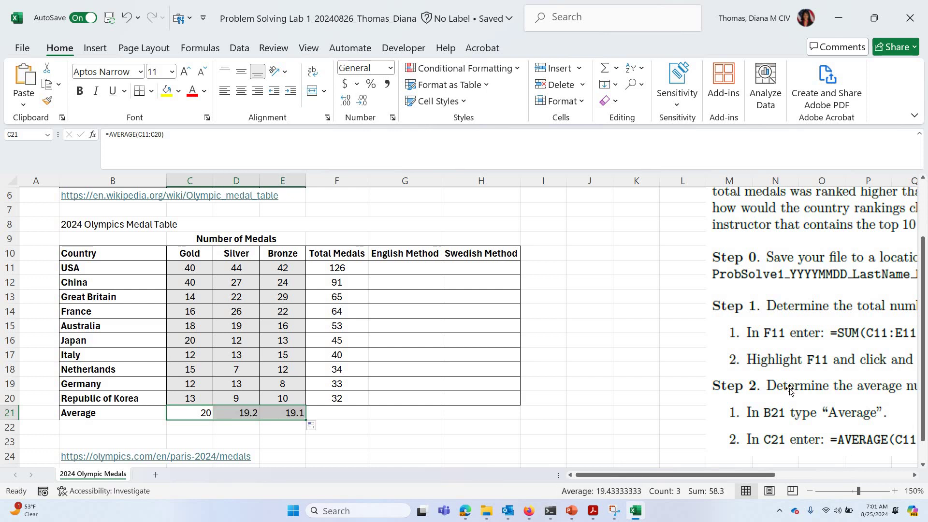
{"action": "scroll", "coordinate": [793, 392], "scroll_direction": "down", "scroll_amount": 1}
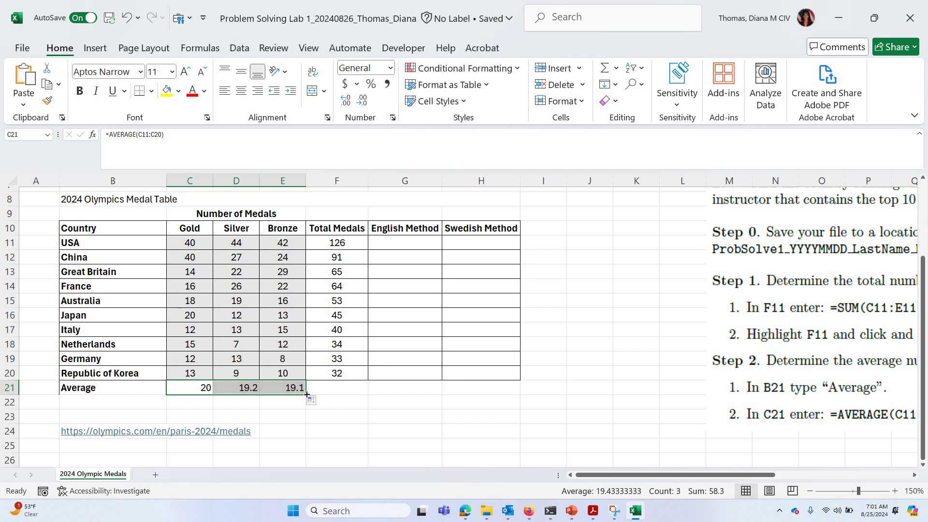
{"action": "left_click_drag", "start_coordinate": [306, 395], "coordinate": [345, 393]}
{"action": "left_click", "coordinate": [439, 415]}
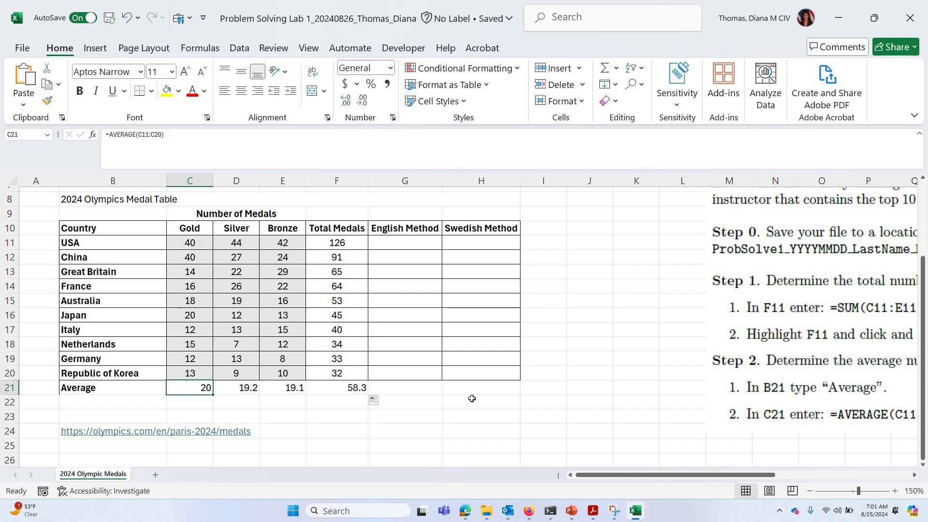
- Select the picture with the lab instructions beside the medal table
{"action": "left_click", "coordinate": [789, 341]}
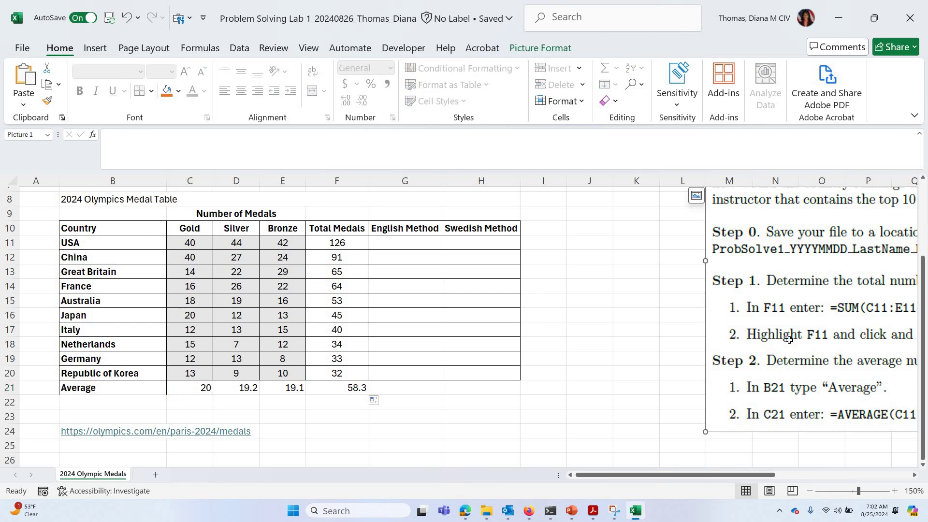